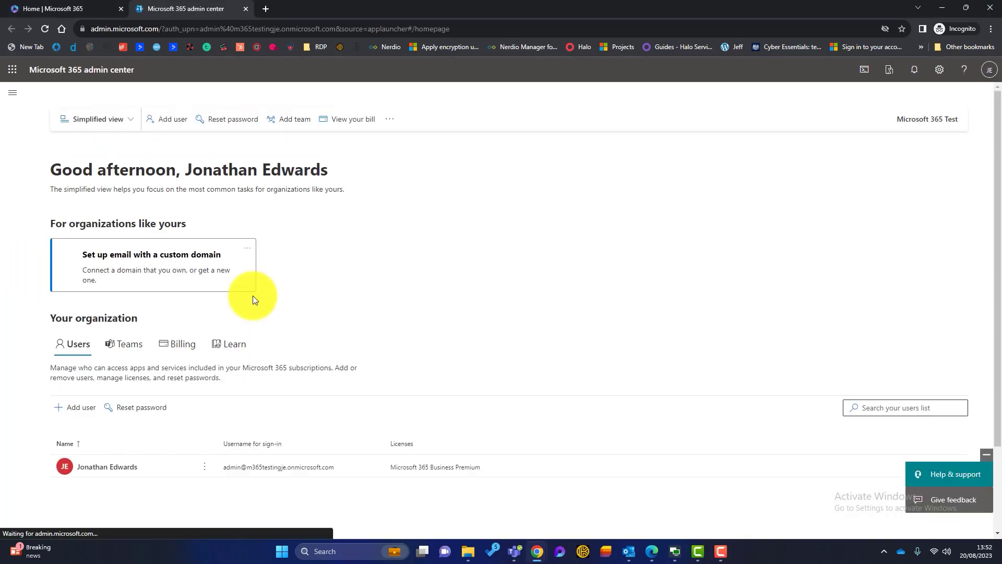
Go to Admin centers > SharePoint and show the Active sites list, including All Company.
left_click(15, 97)
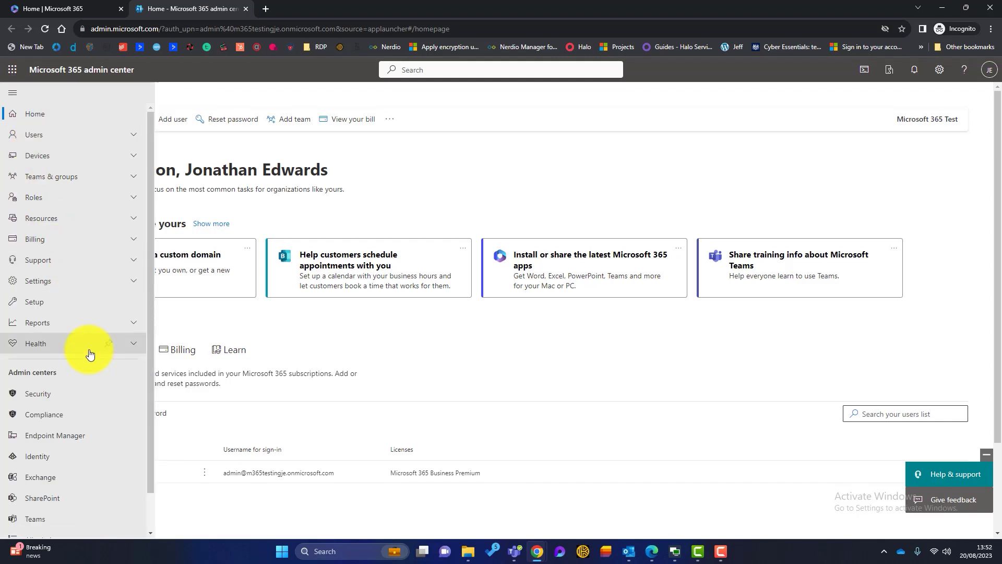
scroll(86, 351, "down", 1)
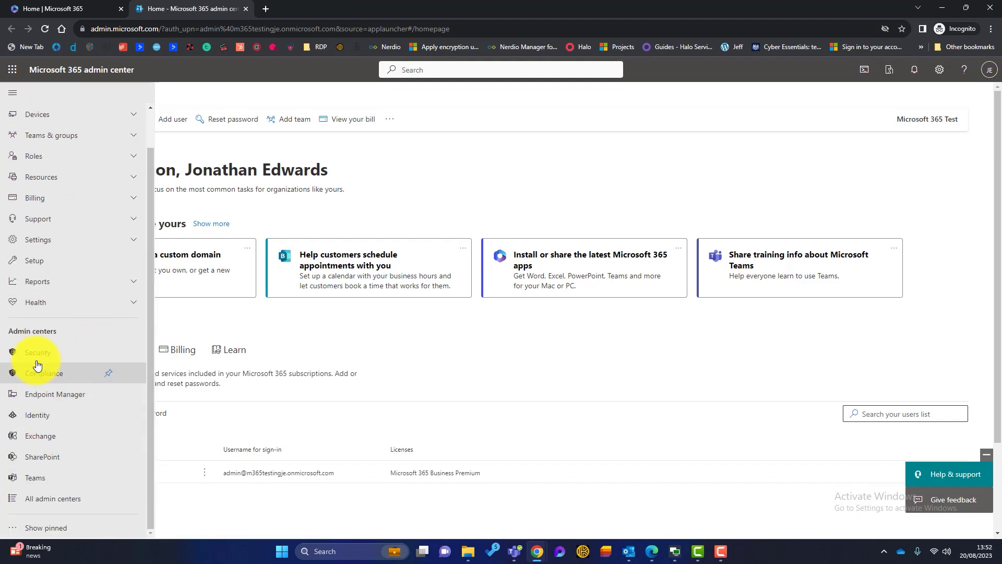
left_click(53, 461)
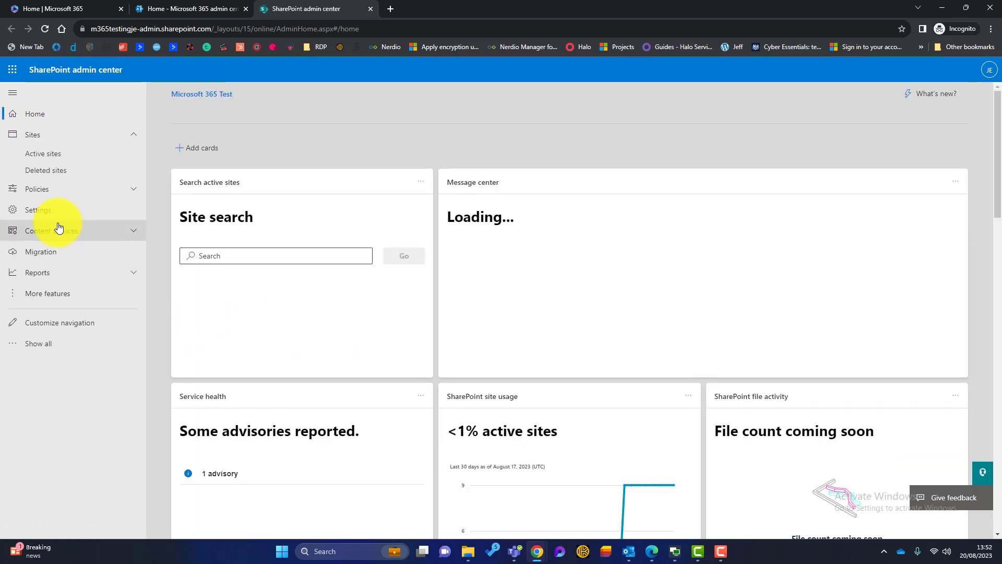
left_click(46, 159)
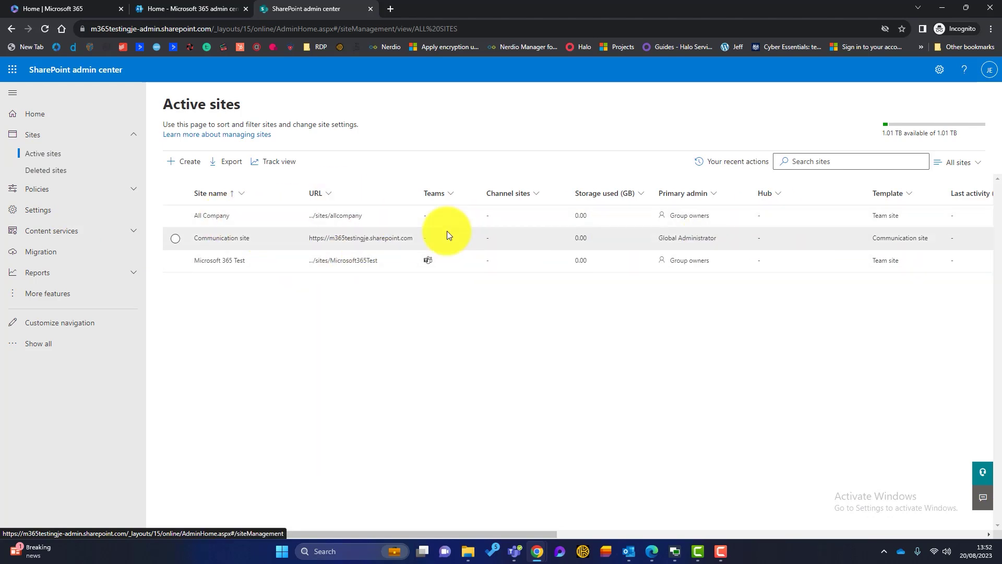
Open the All Company site and browse Documents, Dropbox Migration, then the empty Google Migration library.
left_click(215, 219)
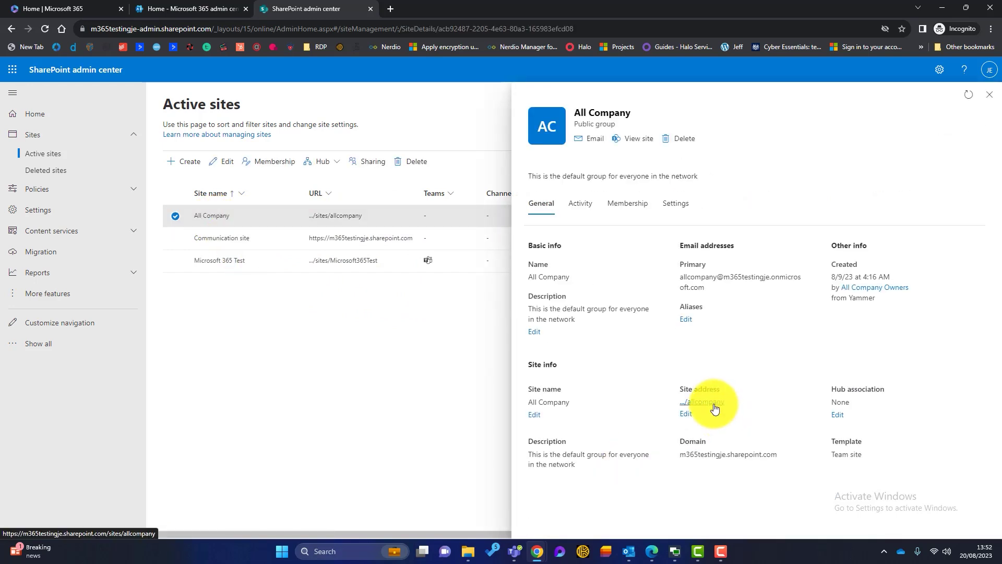
left_click(715, 409)
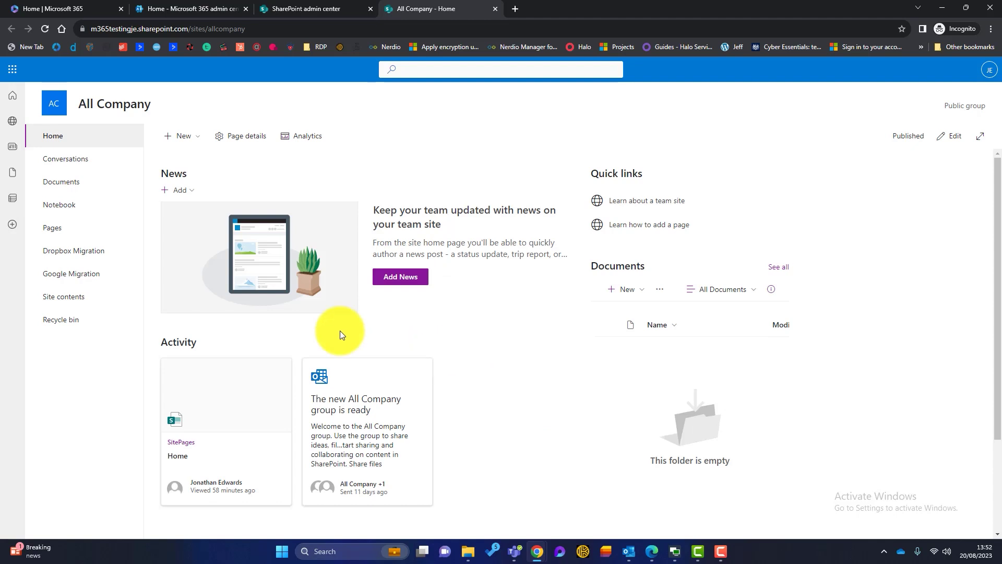
left_click(68, 193)
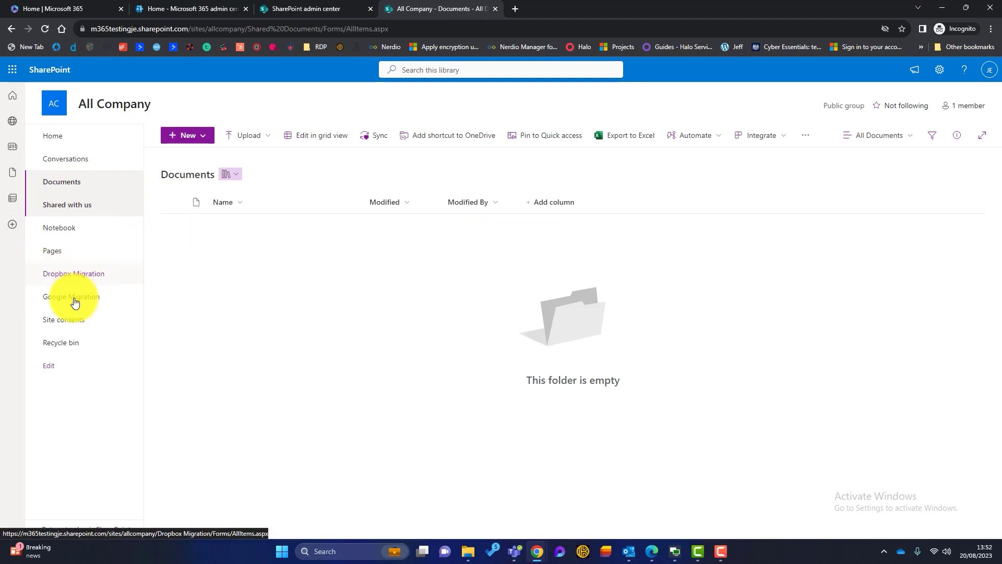
left_click(92, 279)
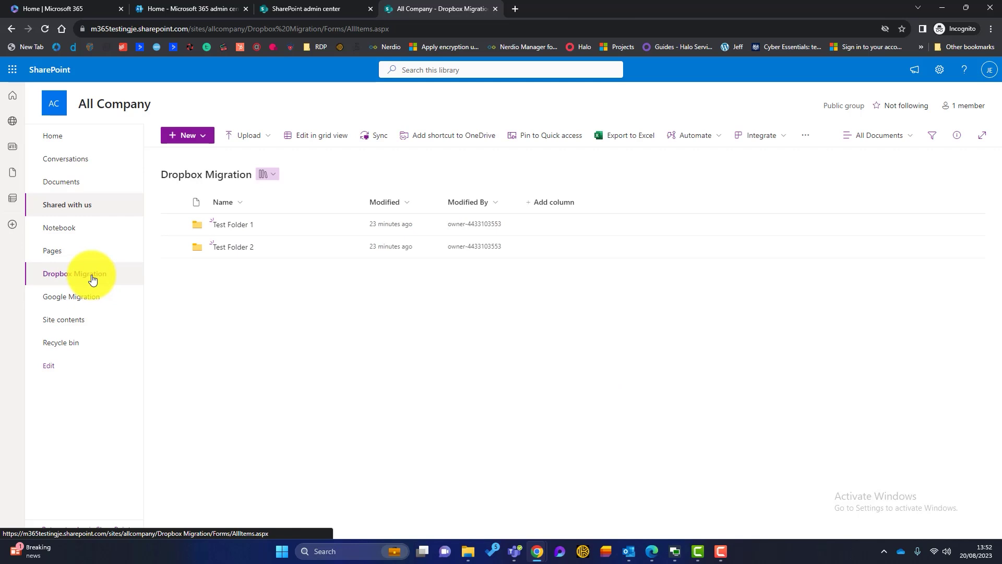
left_click(80, 303)
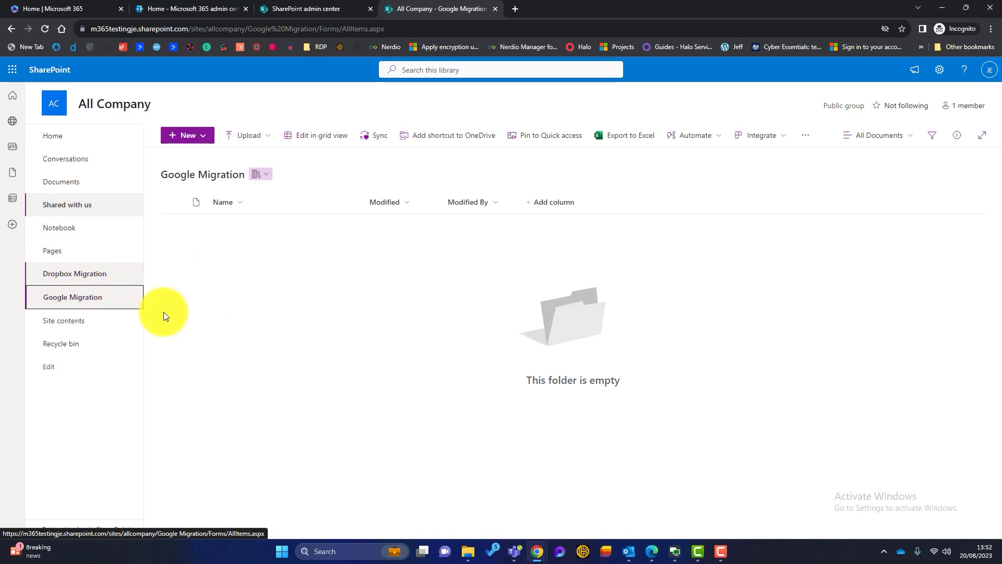
Back in SharePoint admin center, show the Migration page with Google Workspace, Box, Dropbox and File shares.
left_click(307, 9)
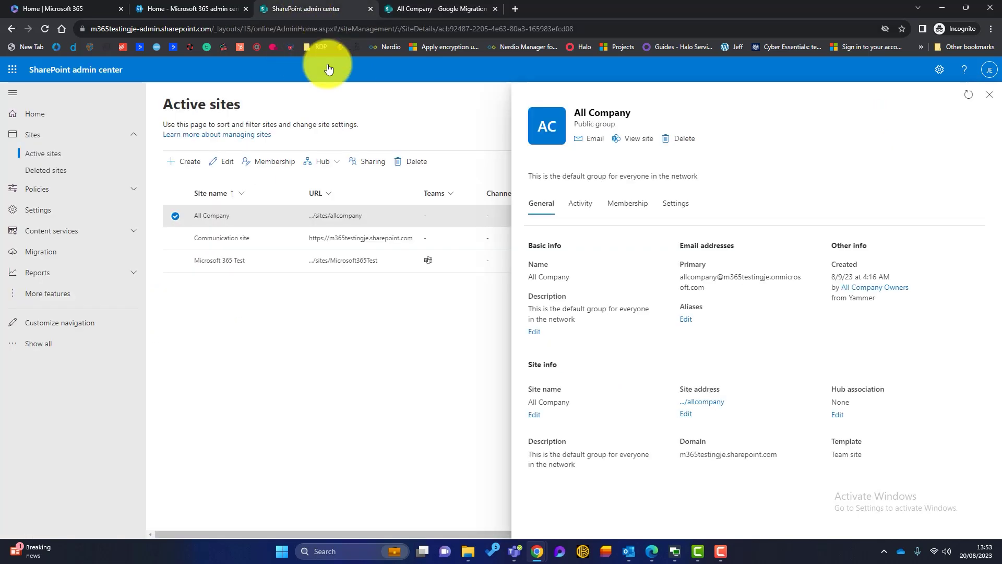
left_click(49, 253)
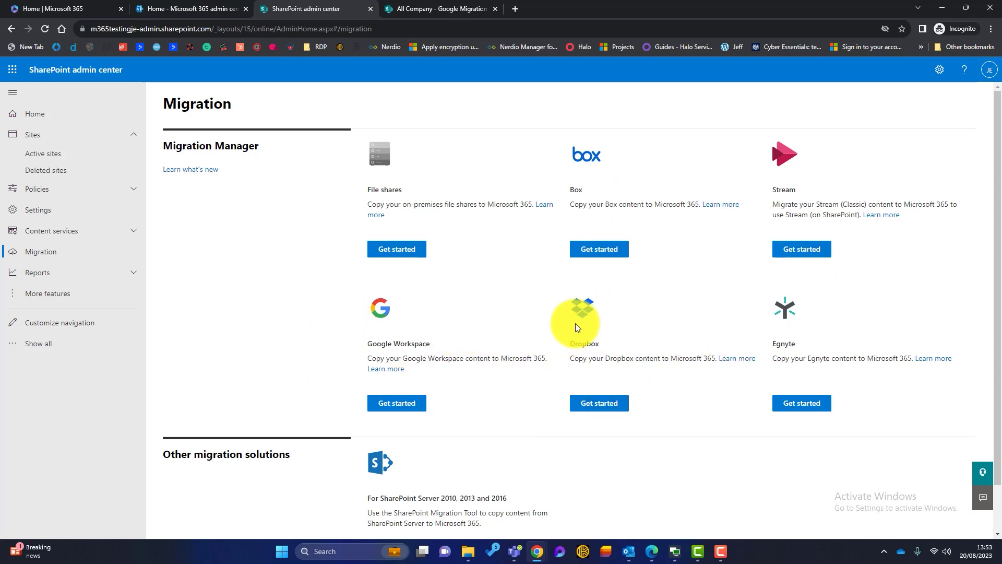
Start a Google Workspace migration and connect to Google Workspace, reaching the app's Marketplace listing.
left_click(385, 406)
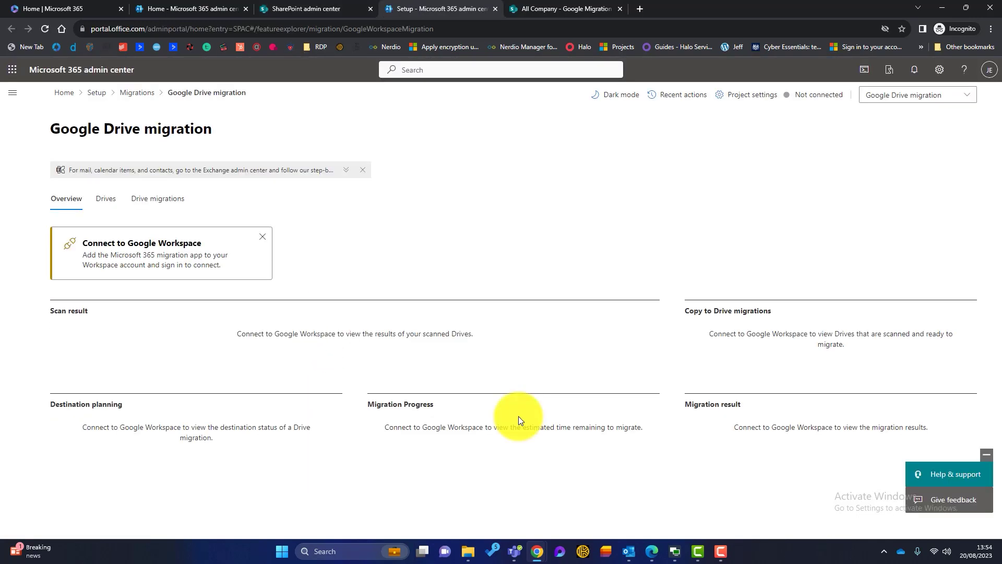
left_click(177, 264)
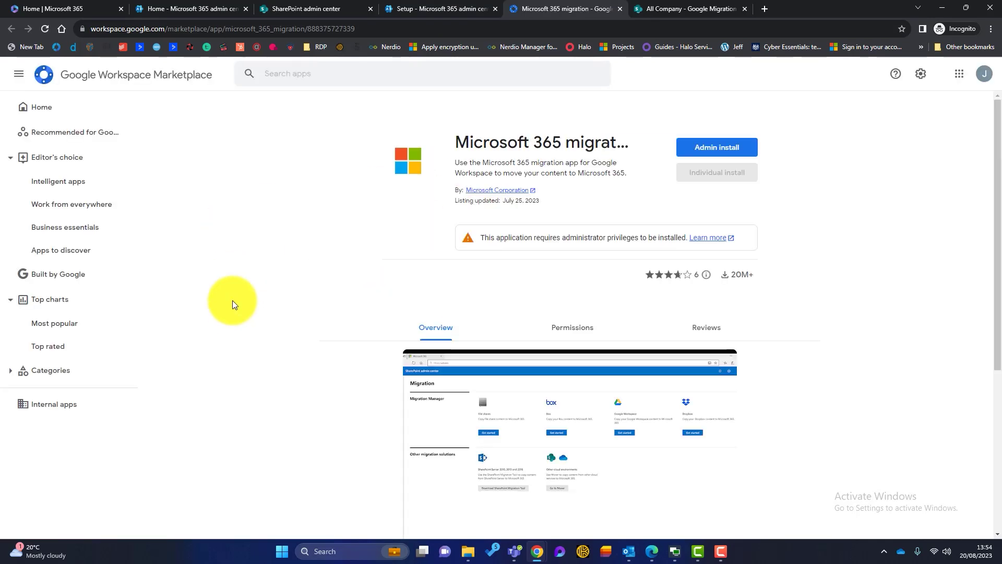
Admin-install the Microsoft 365 migration app for everyone in the organisation and agree to its terms.
left_click(727, 151)
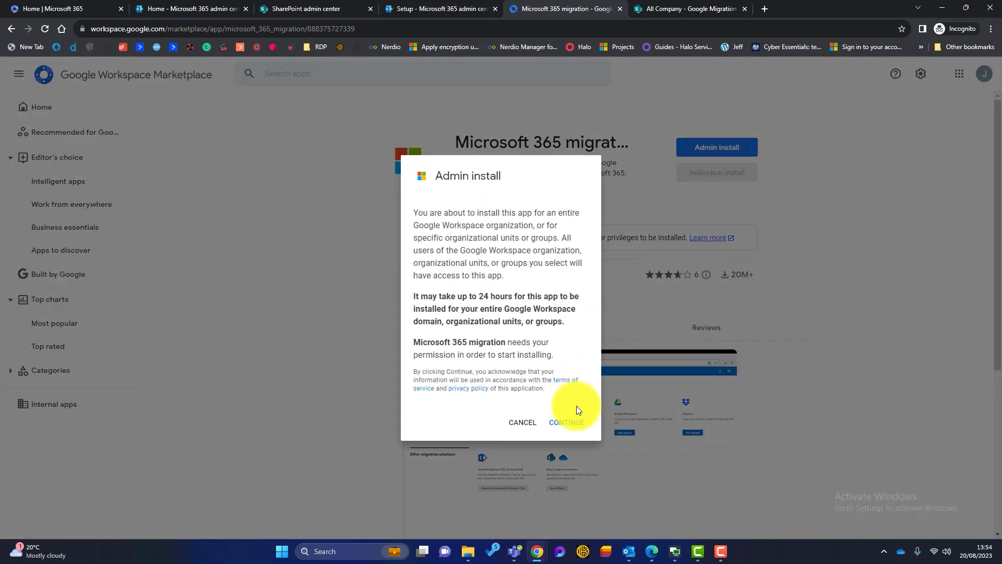
left_click(571, 426)
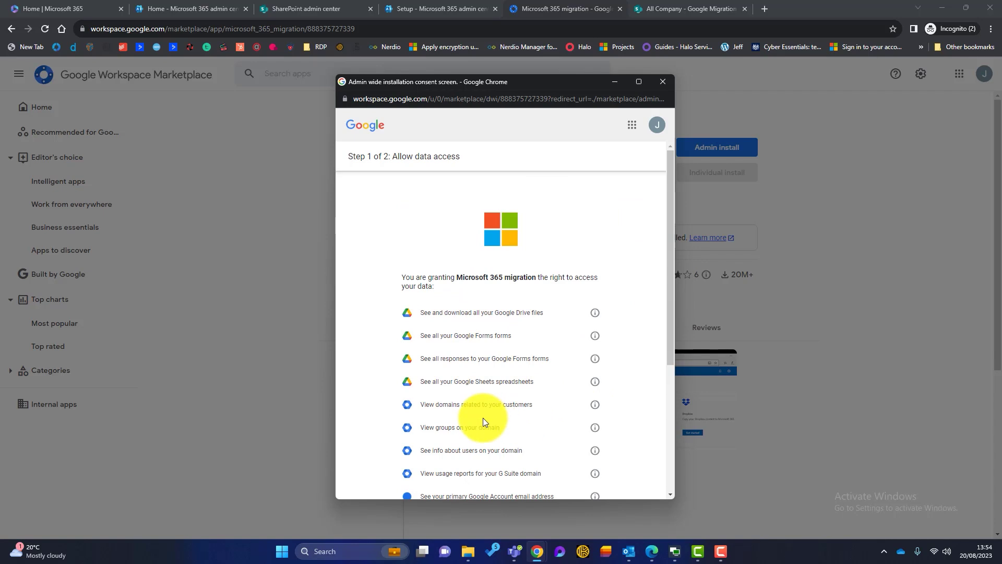
left_click(656, 126)
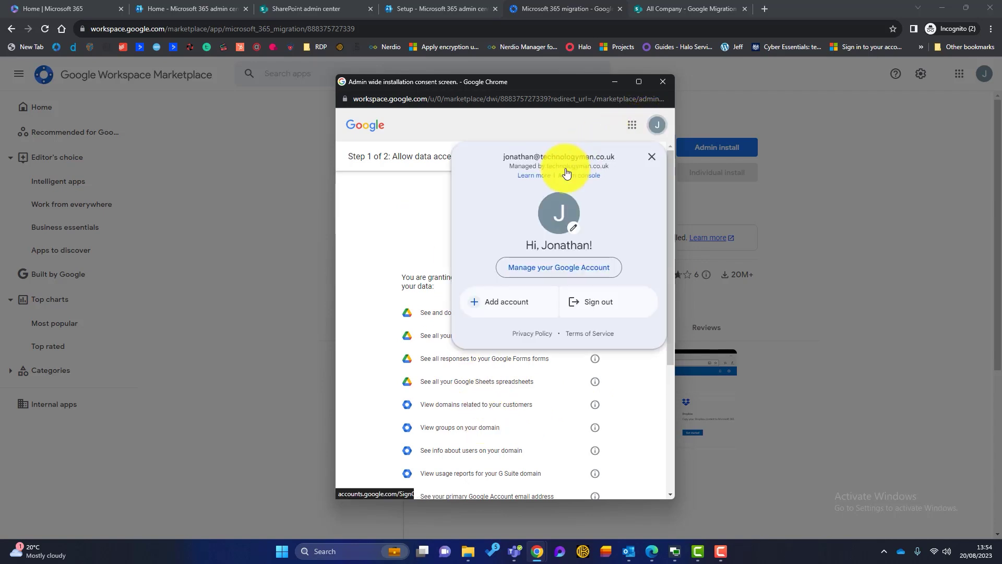
left_click(420, 210)
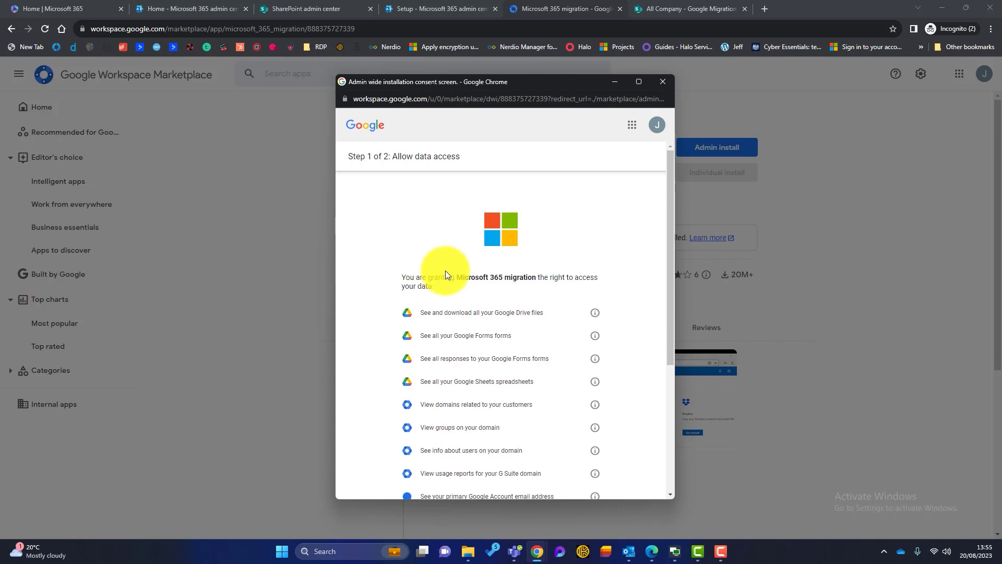
scroll(448, 276, "down", 4)
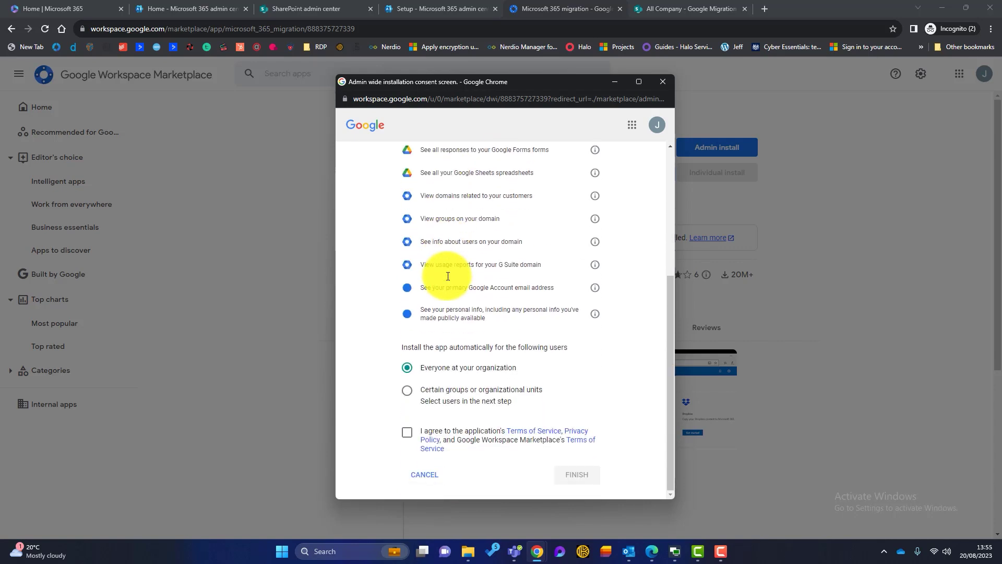
left_click(408, 433)
left_click(569, 474)
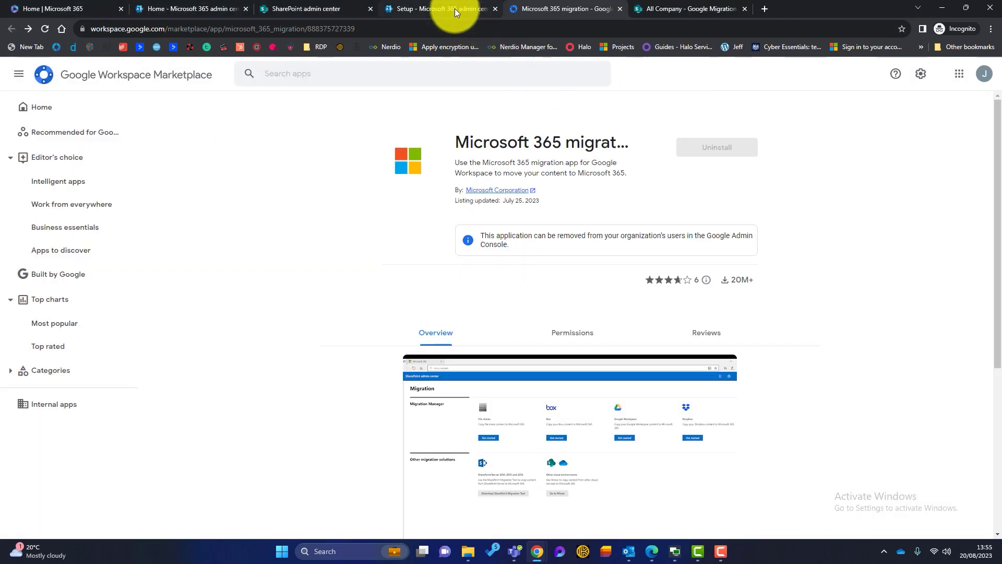
Sign in to Google Workspace with the admin account to finish the connection, then show the Drives list.
left_click(455, 11)
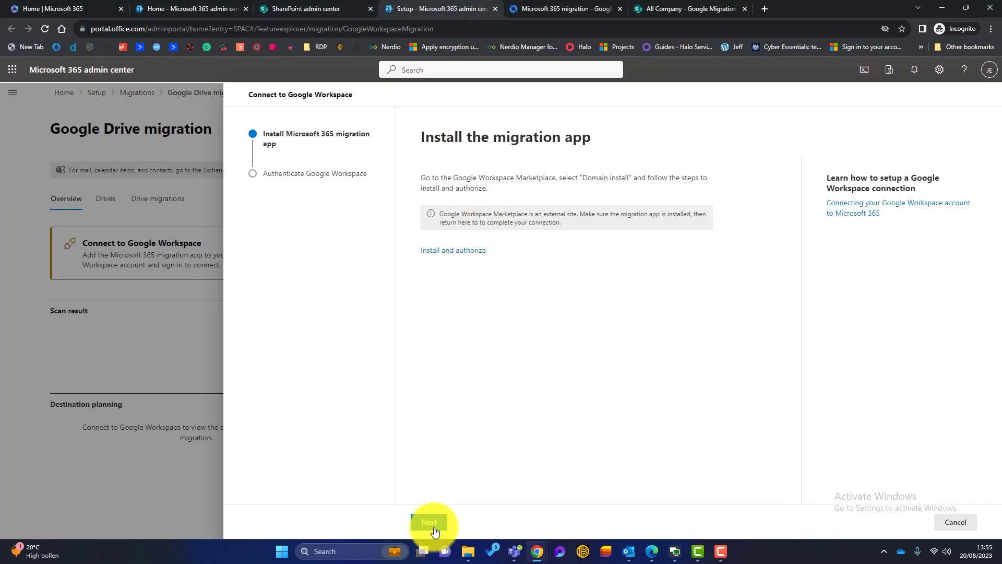
left_click(433, 524)
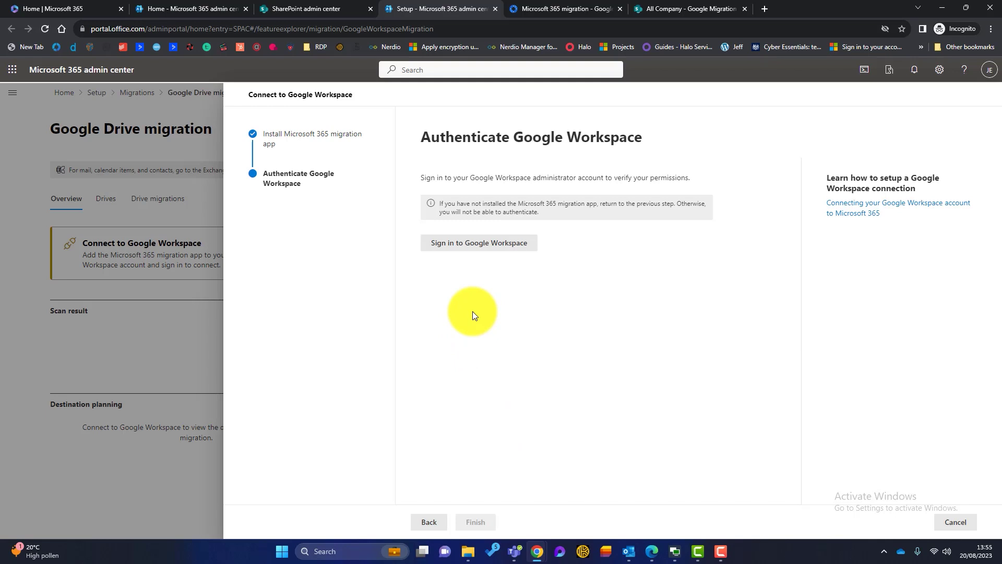
left_click(489, 254)
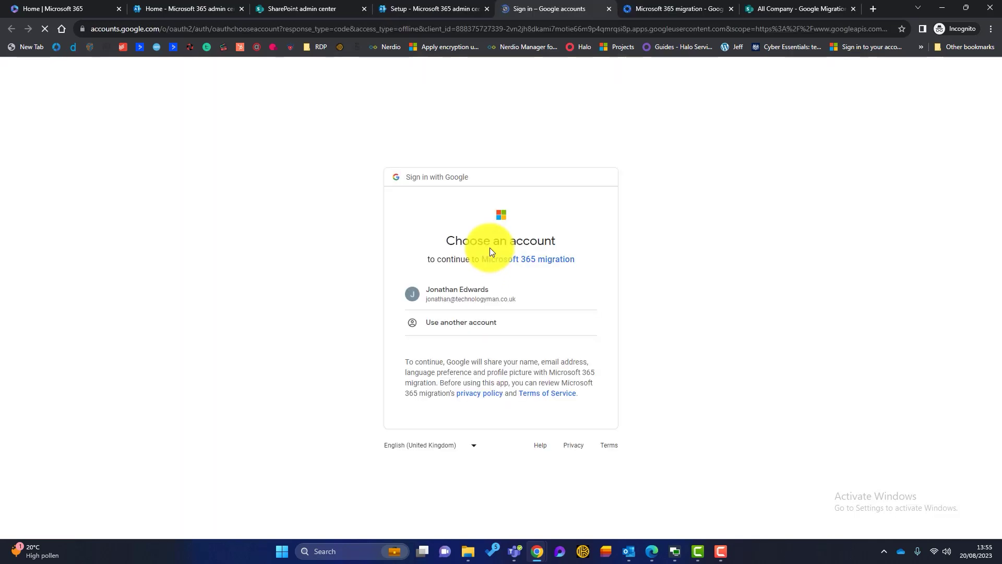
left_click(464, 296)
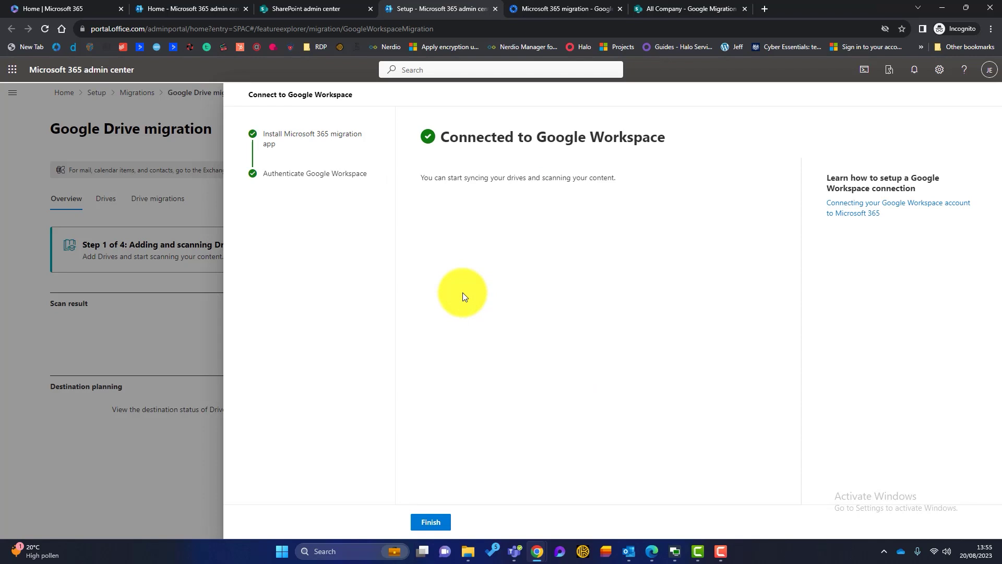
left_click(431, 522)
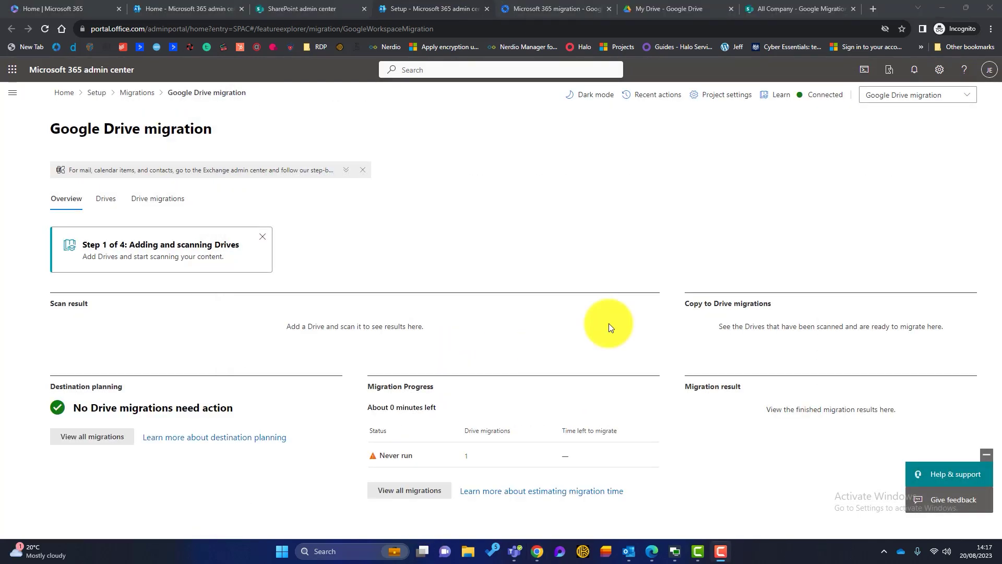
left_click(107, 208)
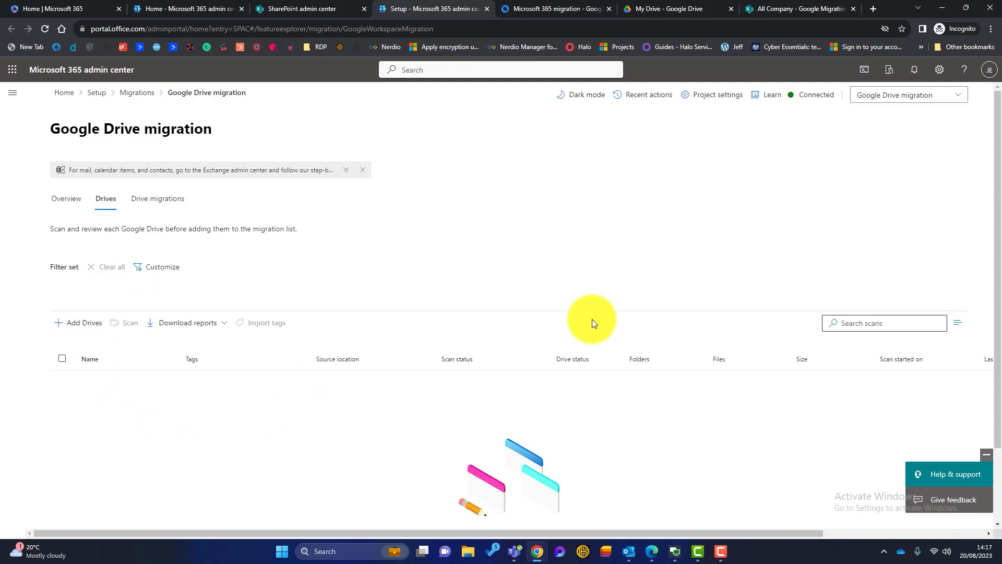
Add Drives with the 'All new Drives' option selected and automatic scanning on.
left_click(88, 323)
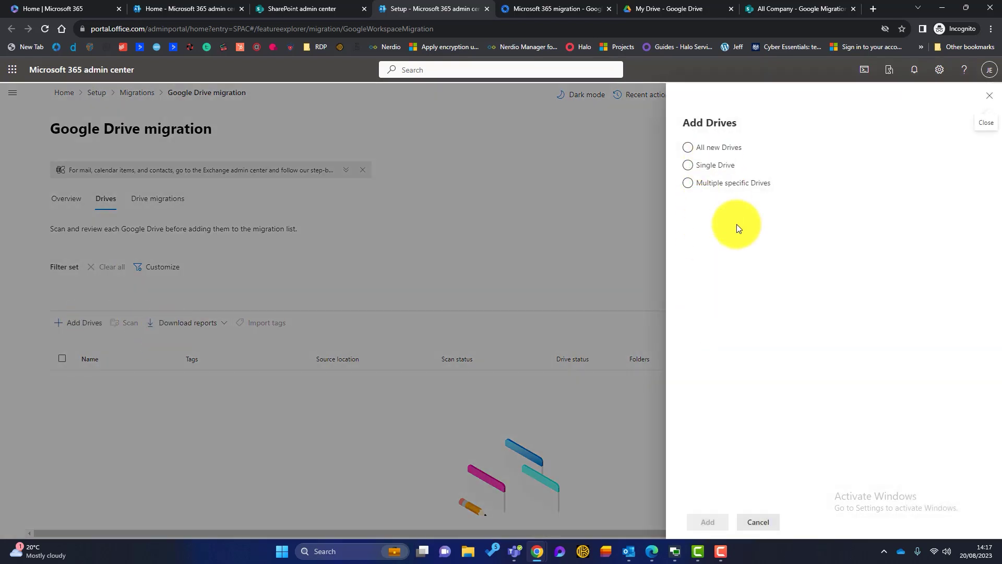
left_click(689, 148)
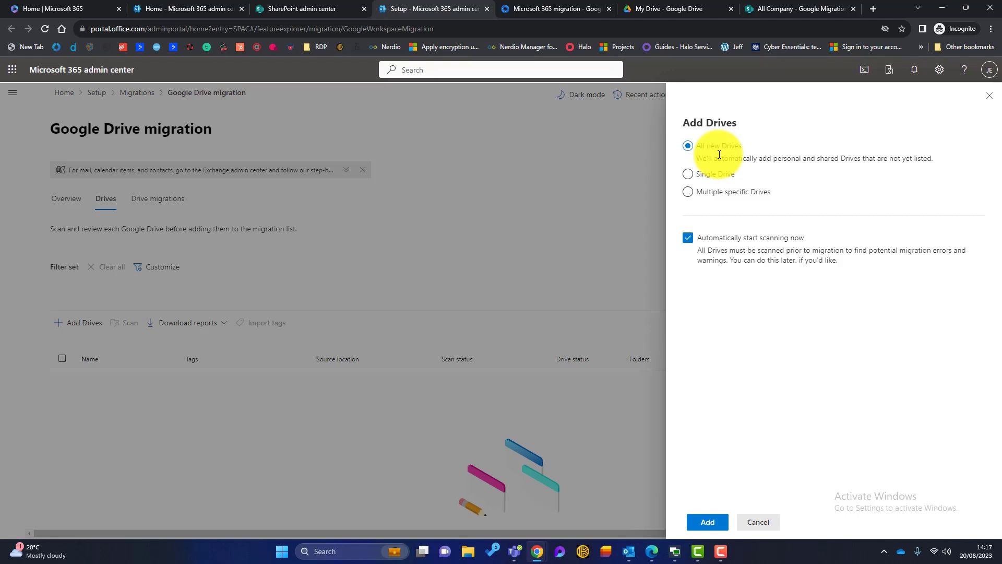
In Google Drive, open the Migration Test folder in My Drive to view its ten invoice PDFs.
left_click(659, 8)
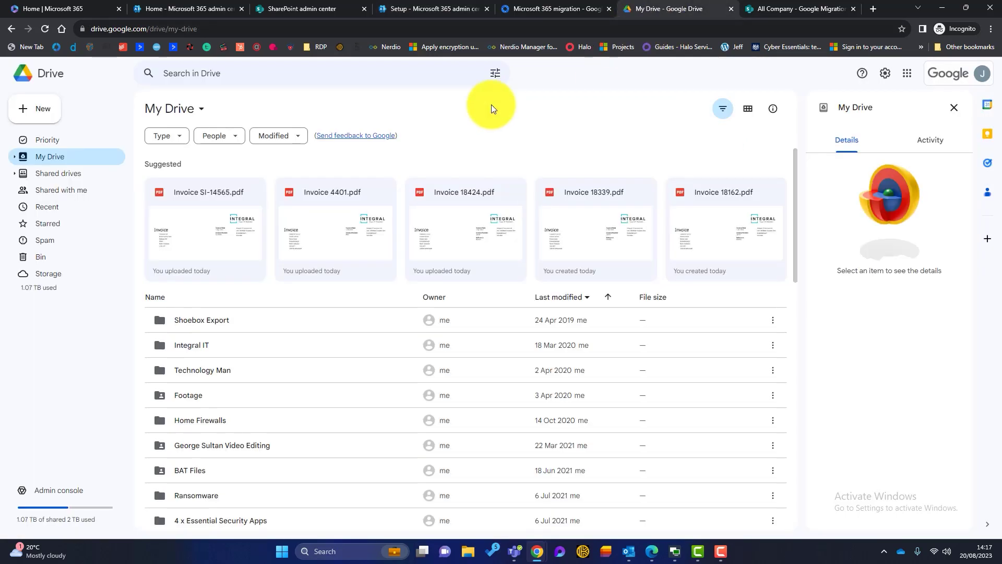
scroll(281, 360, "down", 4)
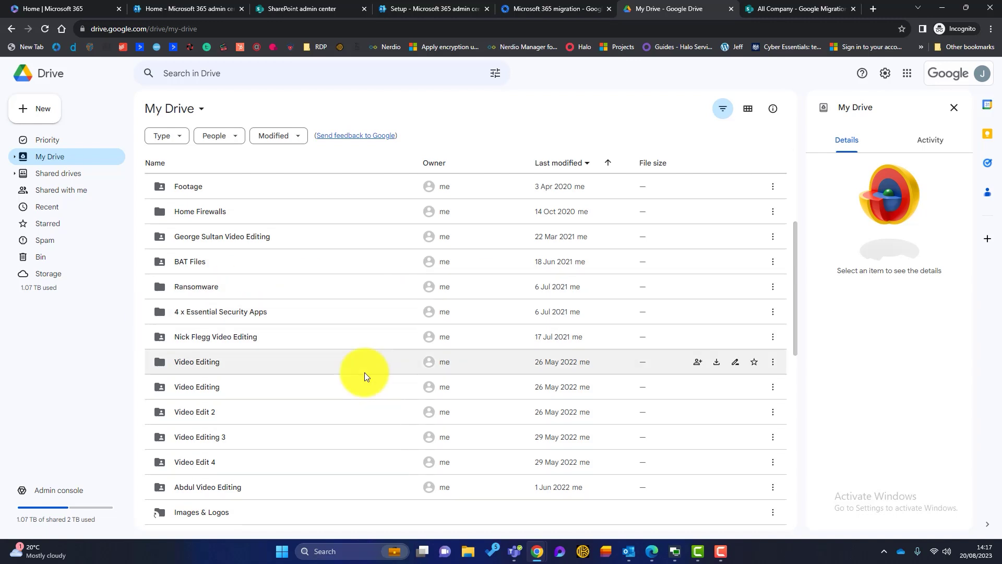
scroll(365, 374, "down", 4)
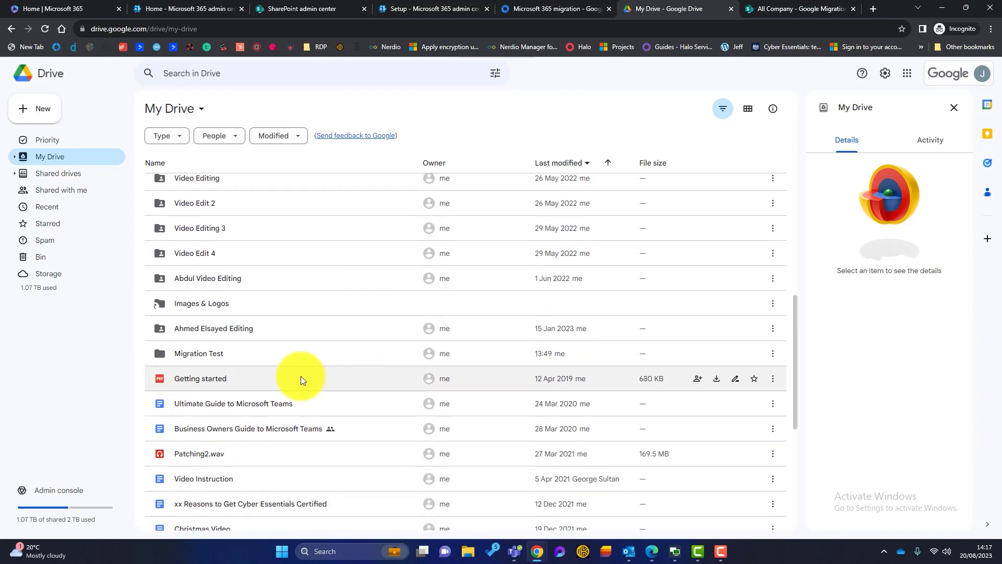
double_click(192, 353)
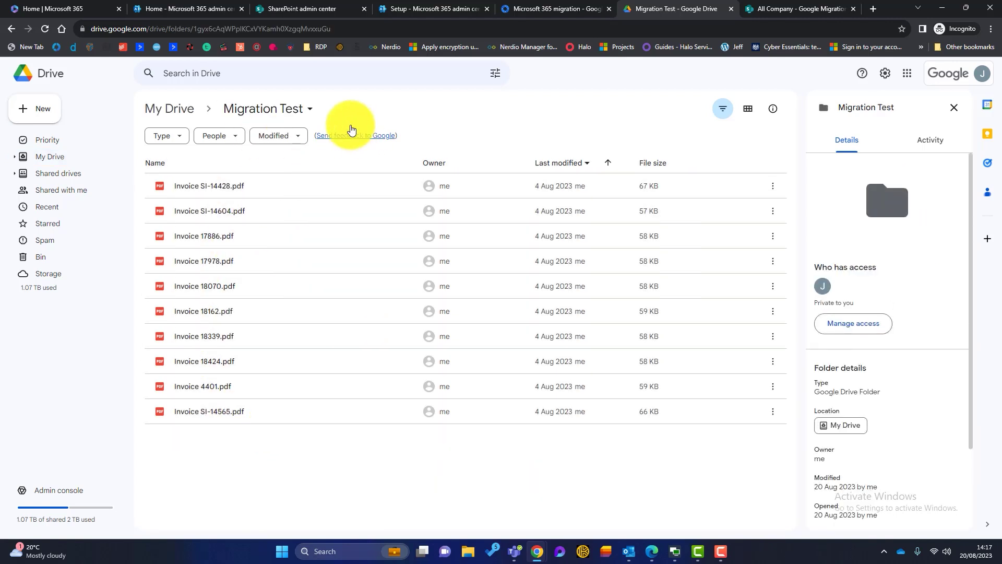
Choose Single Drive in Add Drives and enter the user's email address followed by '/migration test'.
left_click(548, 8)
left_click(461, 13)
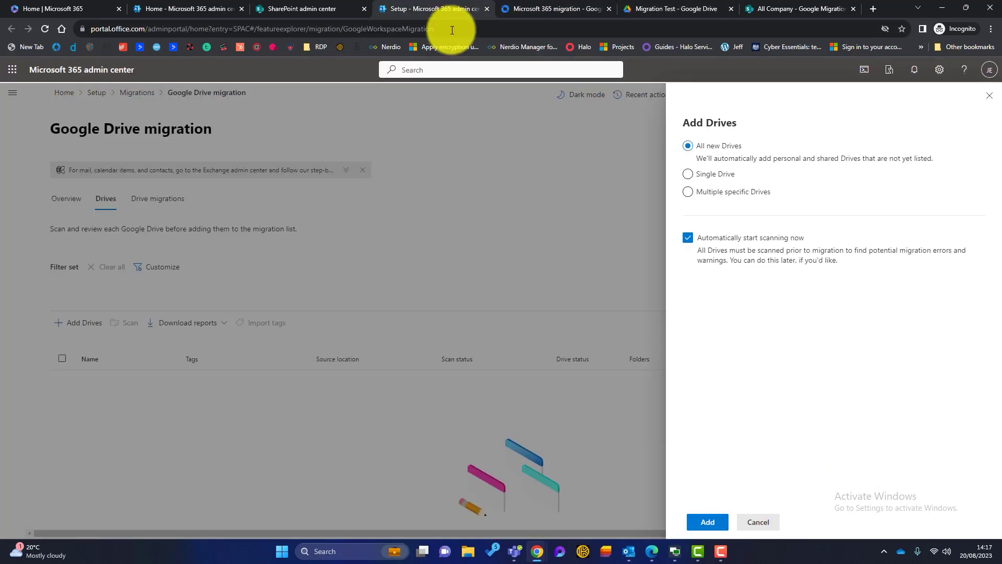
left_click(689, 146)
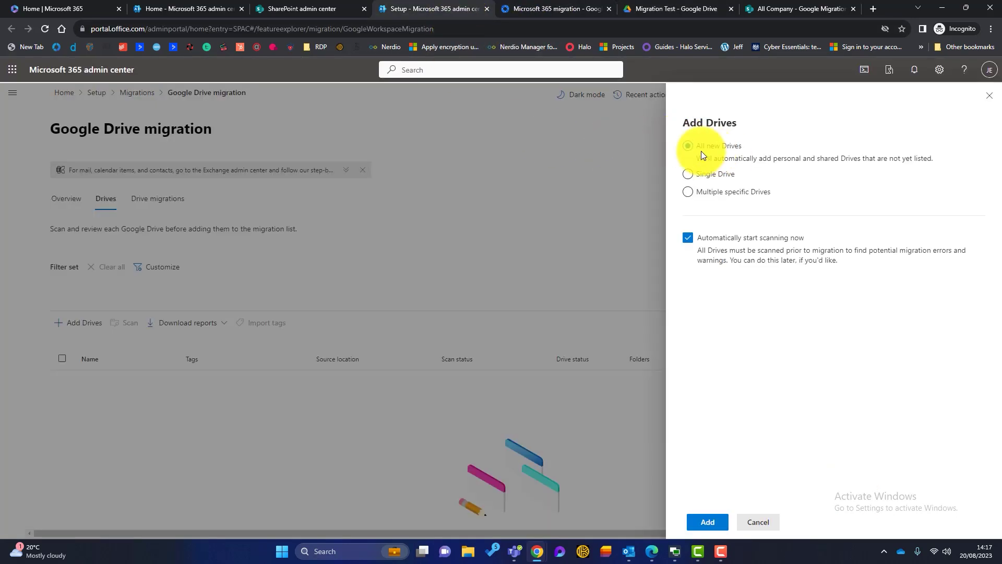
left_click(687, 175)
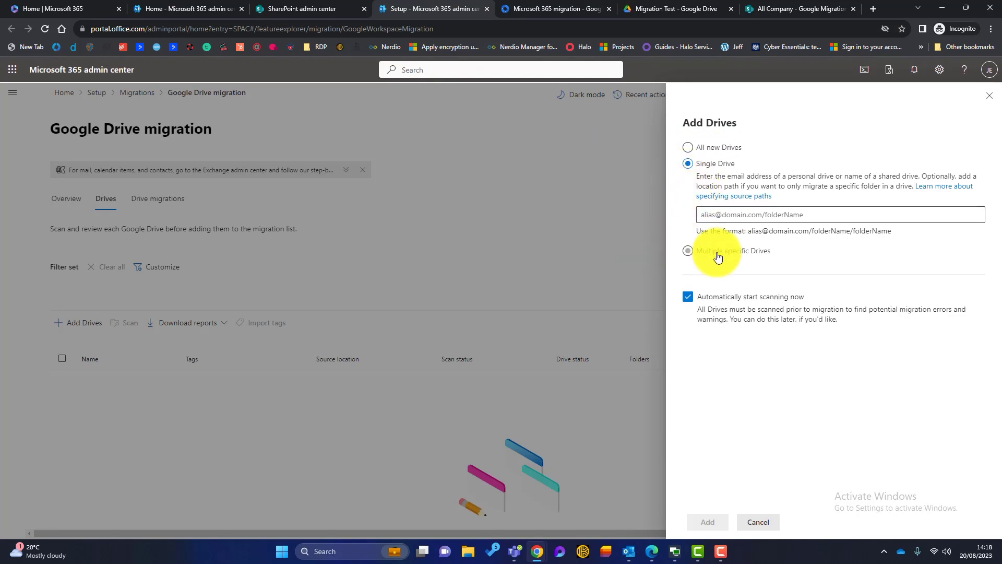
left_click(741, 216)
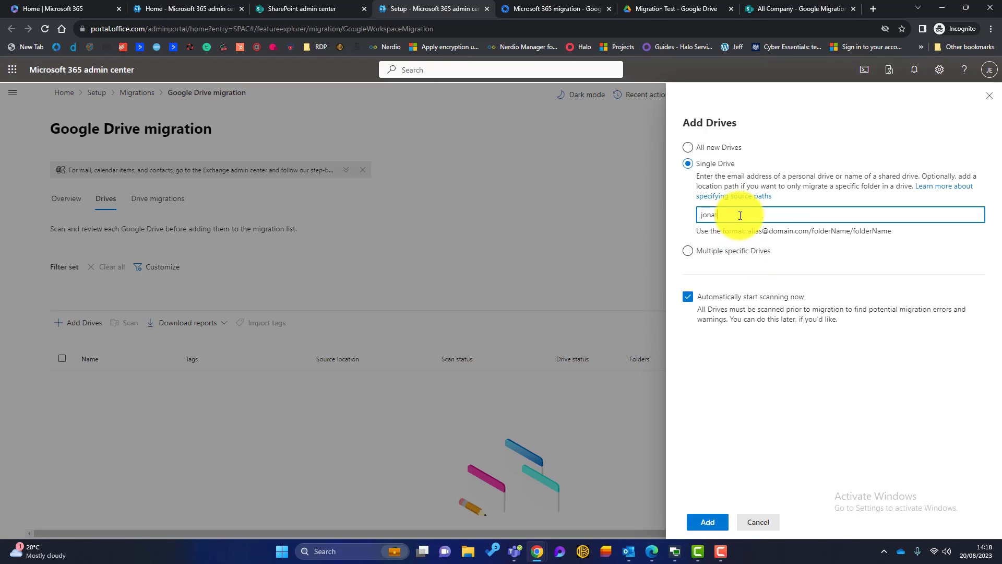
Add the migration test drive, let its scan complete (1 folder, 10 files, 599.29 KB), and select it.
left_click(708, 521)
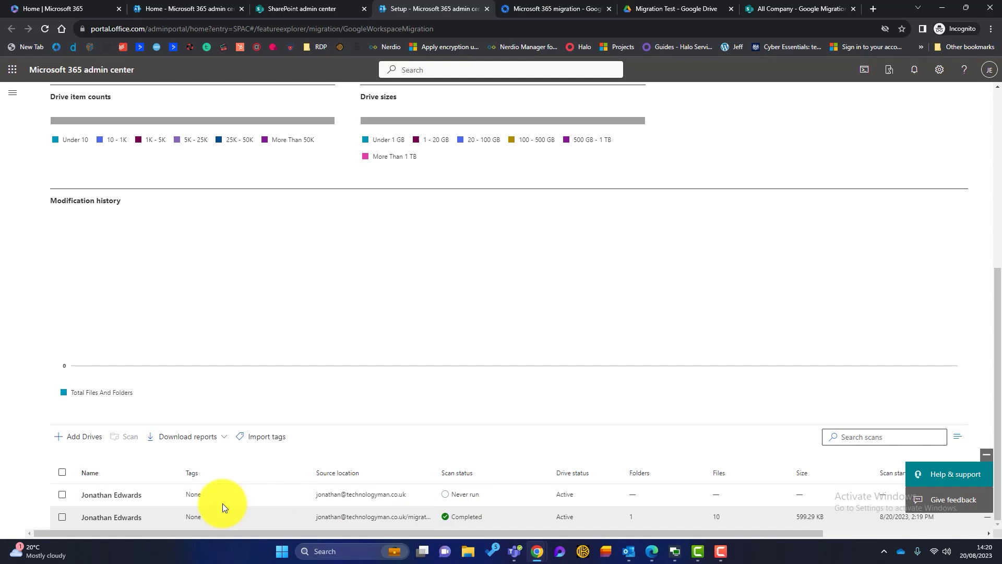
left_click(62, 517)
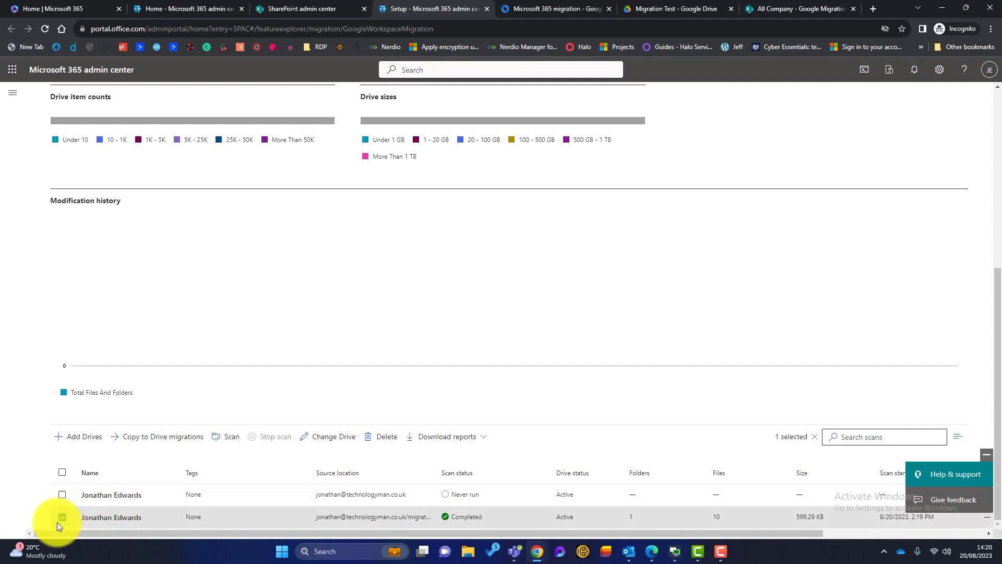
Copy the scanned migration test drive to Drive migrations, keeping the default settings.
left_click(166, 444)
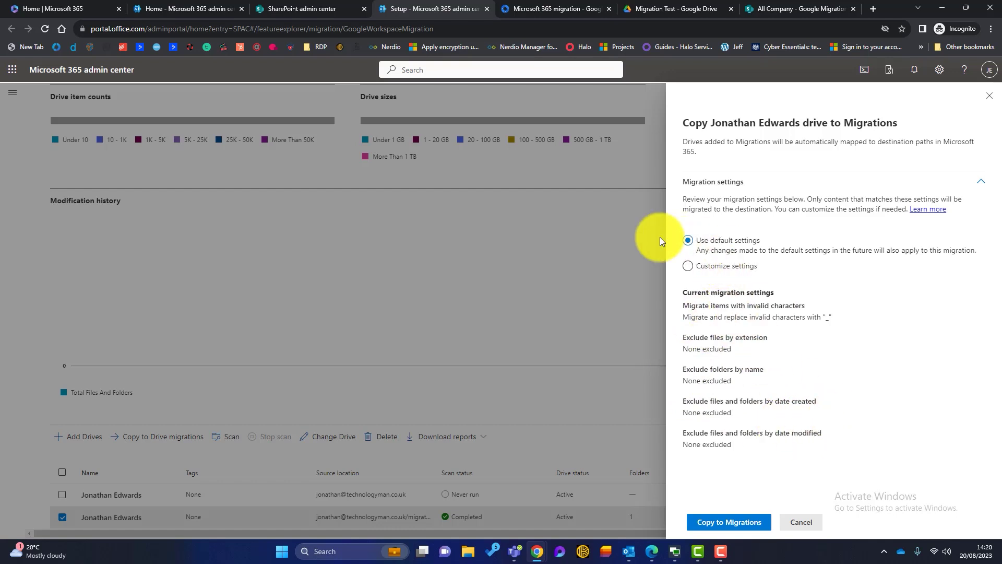
left_click(728, 526)
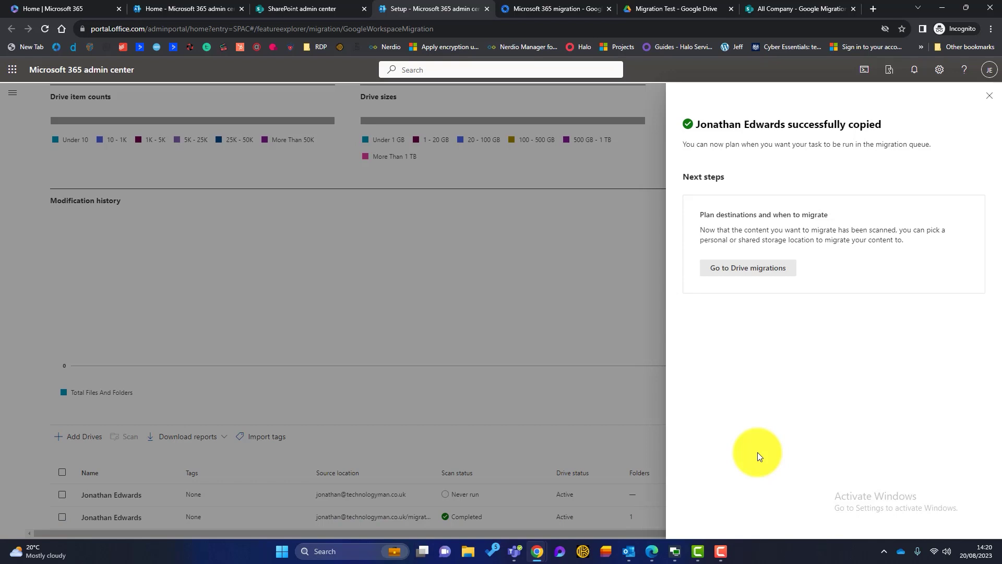
In the Drive migrations list, open the migration test task's details and edit its empty destination.
left_click(750, 268)
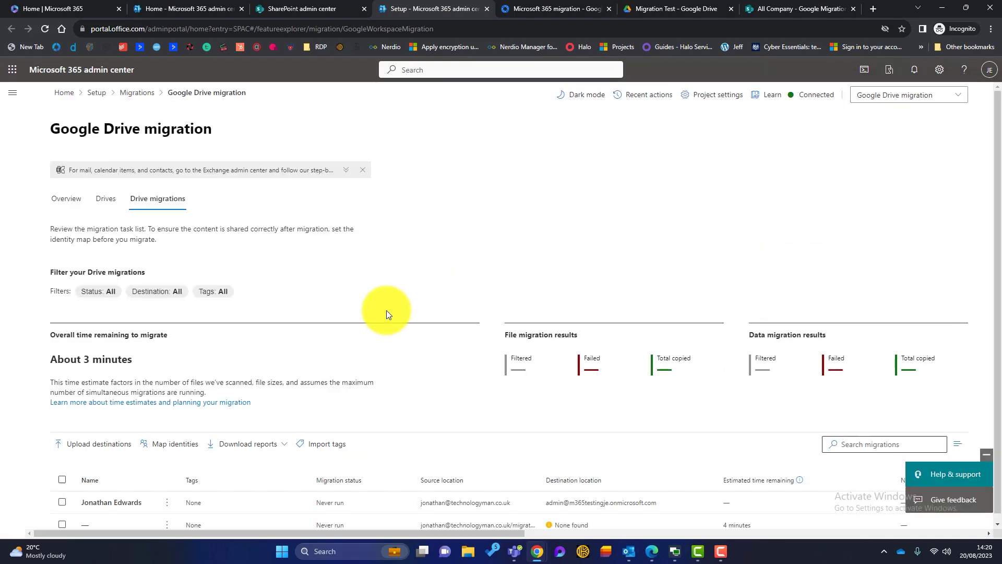
scroll(387, 310, "down", 1)
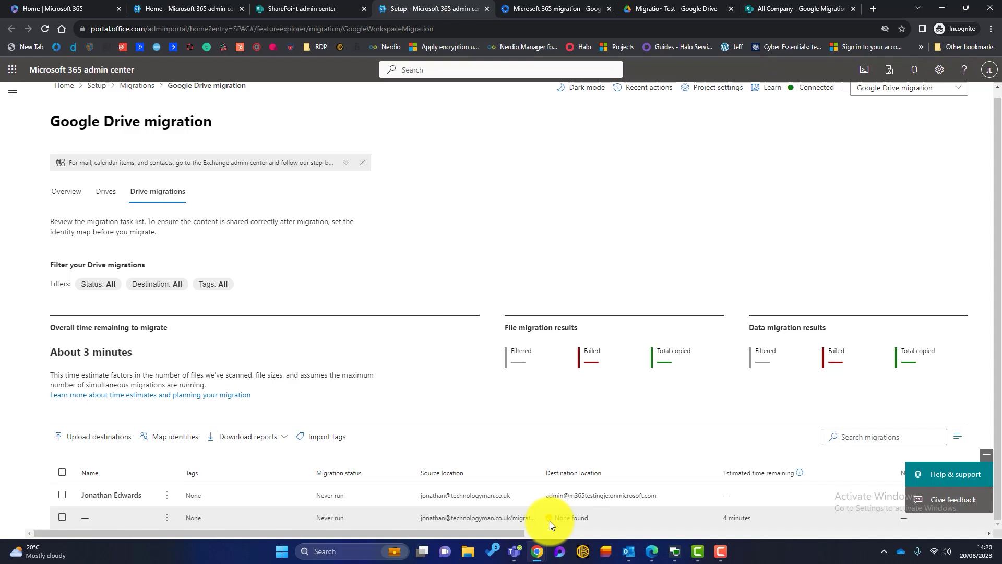
left_click(492, 521)
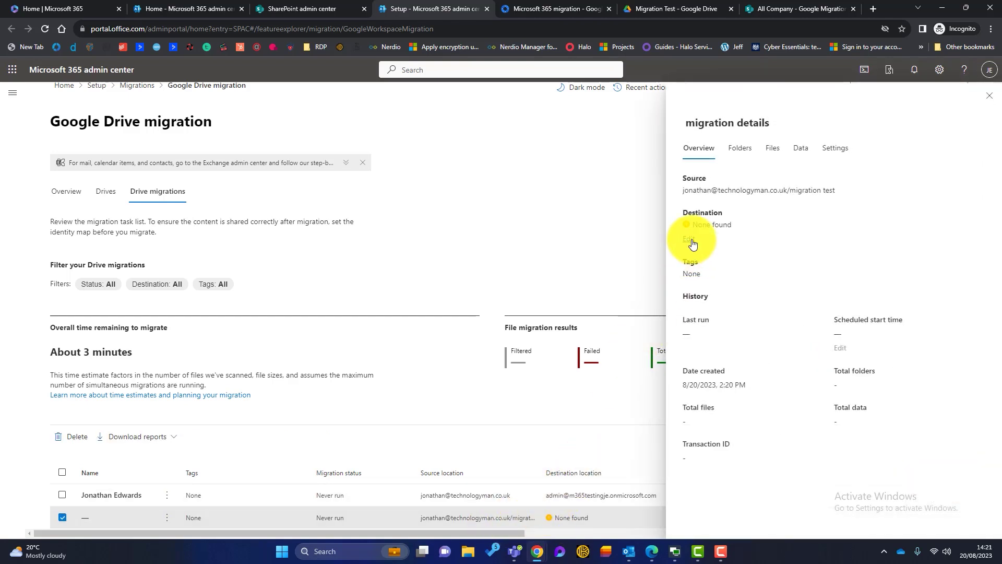
left_click(689, 240)
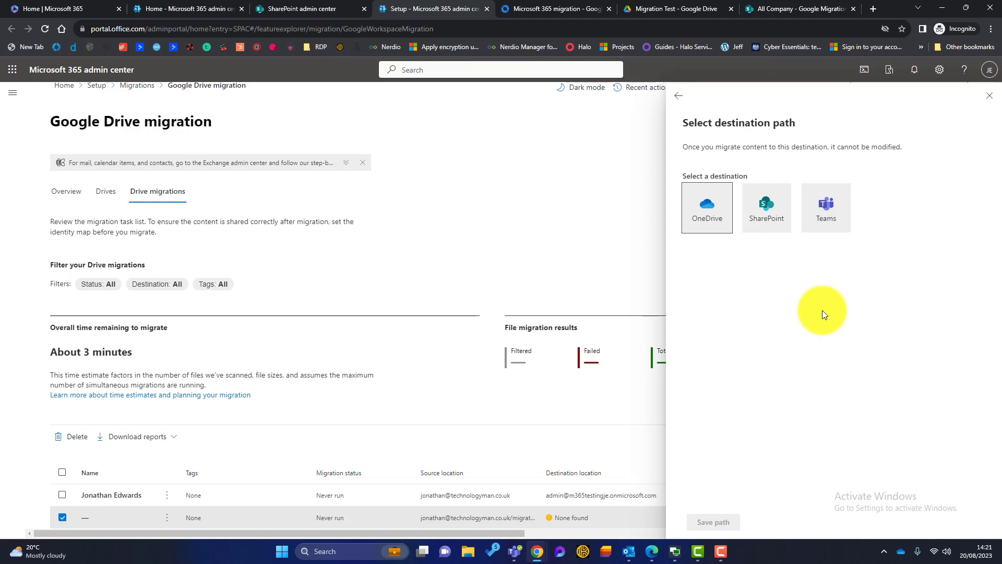
Point the destination to SharePoint, All Company site, Google Migration library.
left_click(772, 219)
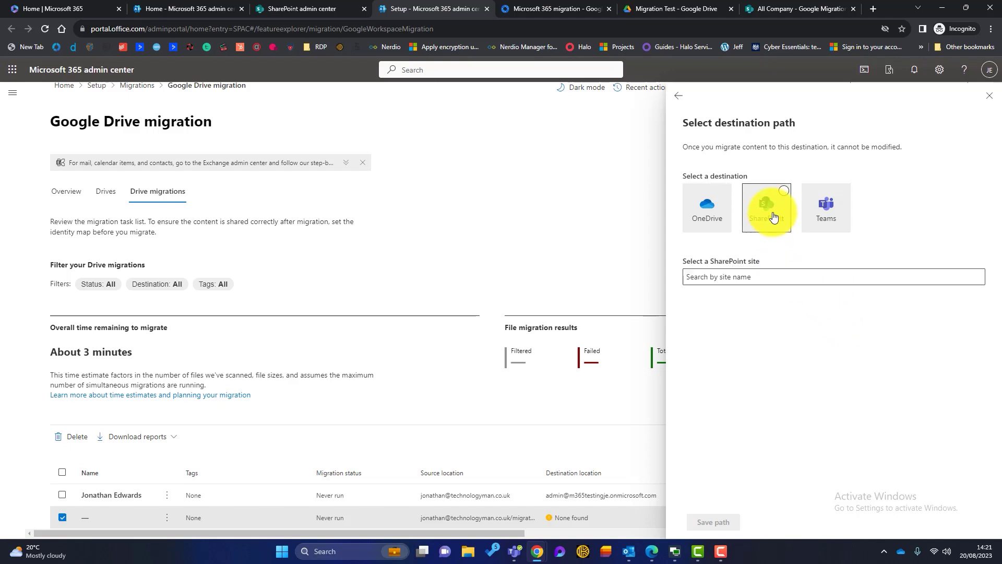
left_click(750, 277)
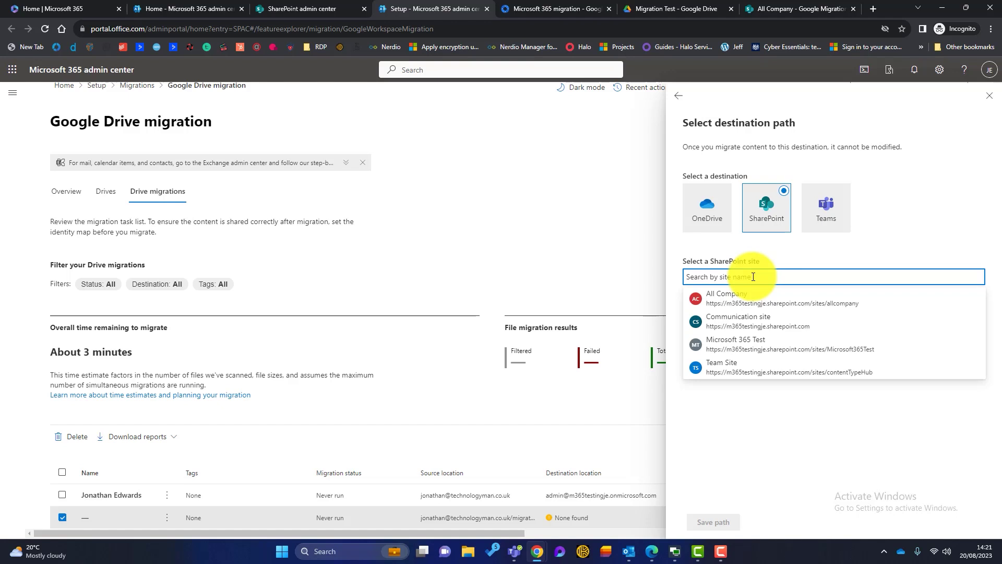
left_click(763, 303)
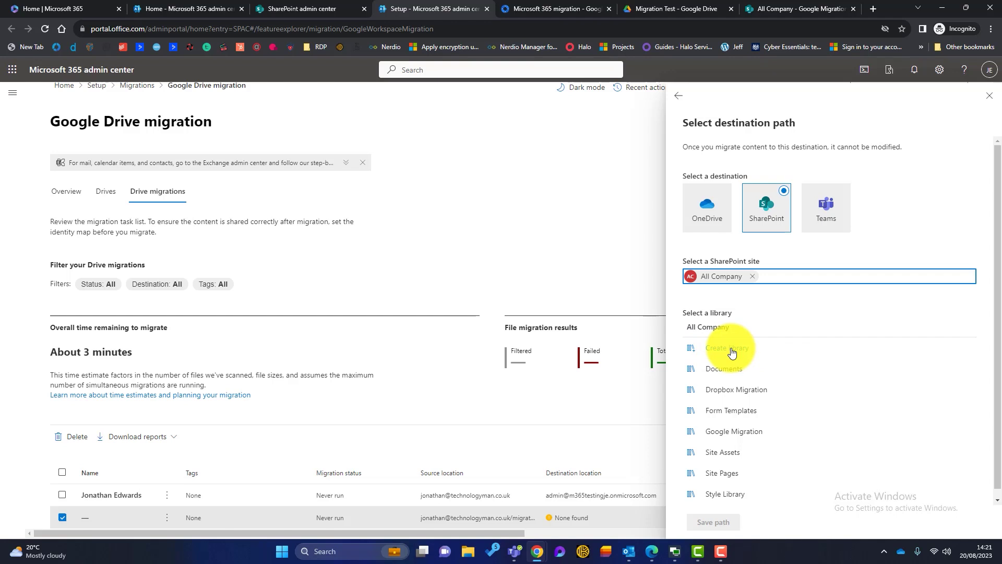
left_click(729, 435)
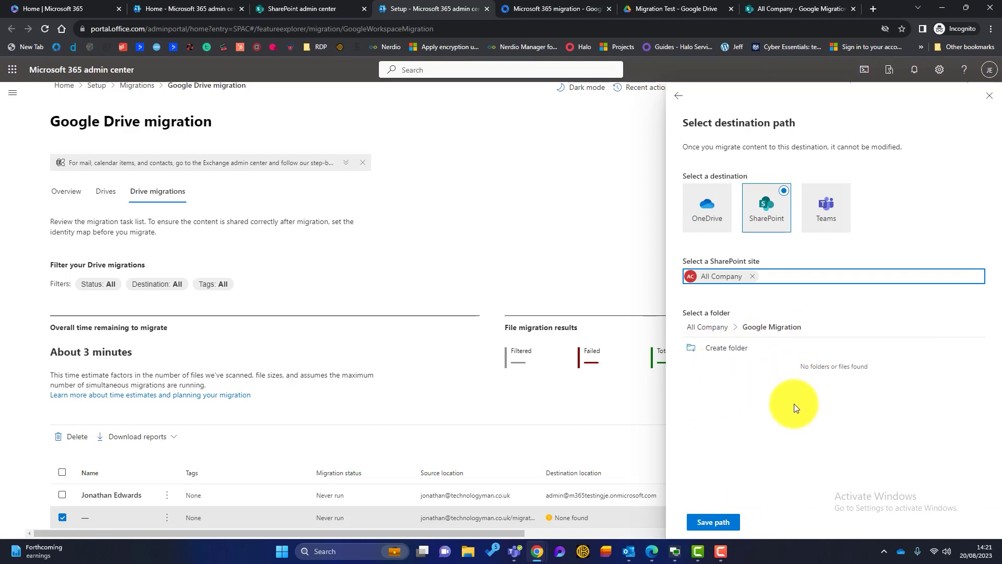
Save the Google Migration path and migrate the task, copying 10 files (599.29 KB).
left_click(718, 524)
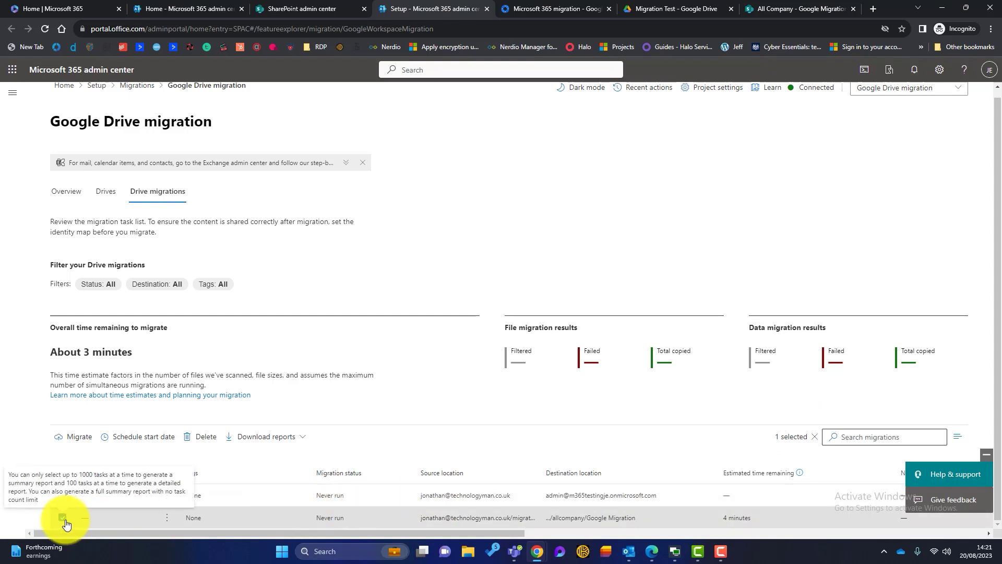
left_click(77, 437)
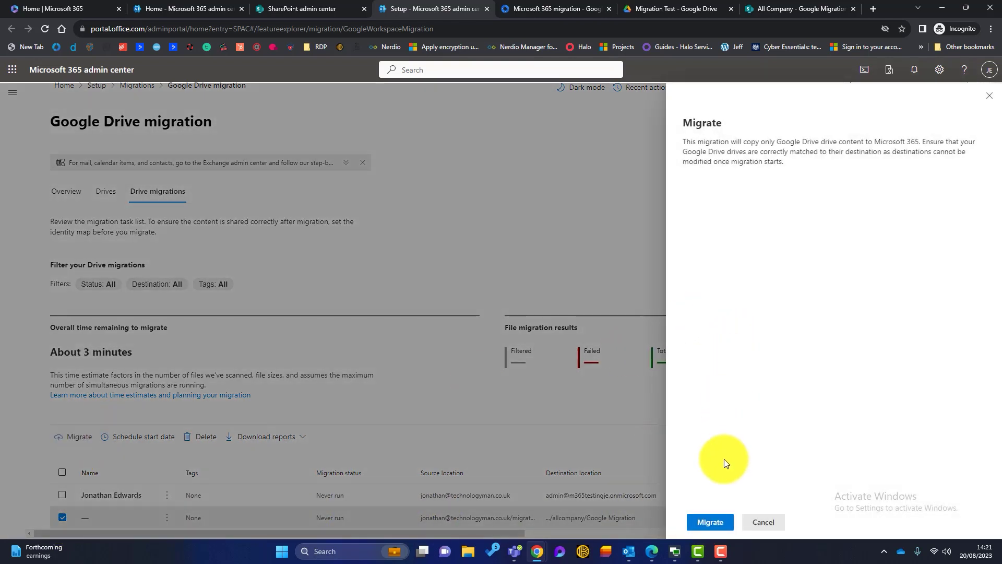
left_click(710, 523)
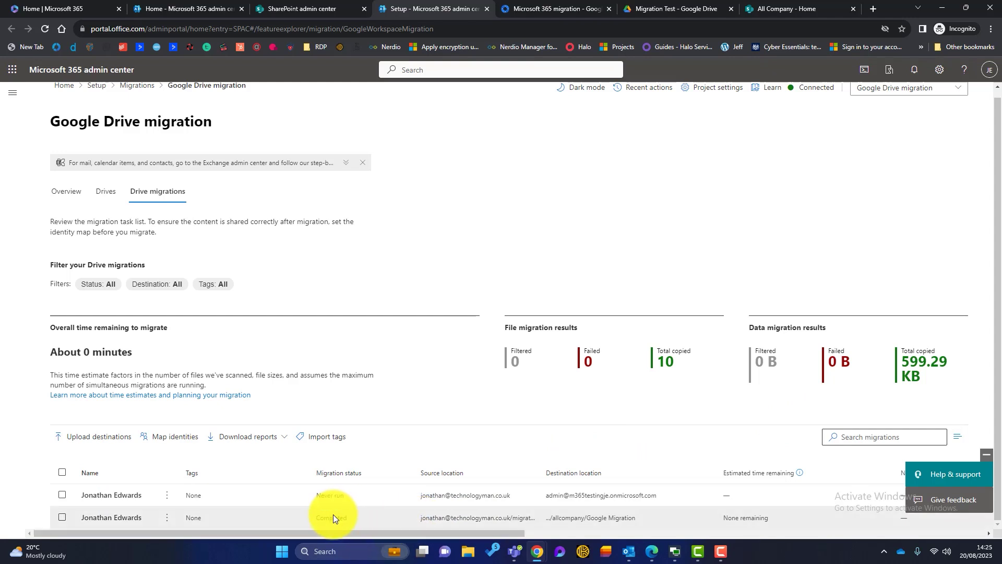
Go to the All Company SharePoint site and open its Google Migration library.
left_click(763, 9)
left_click(87, 278)
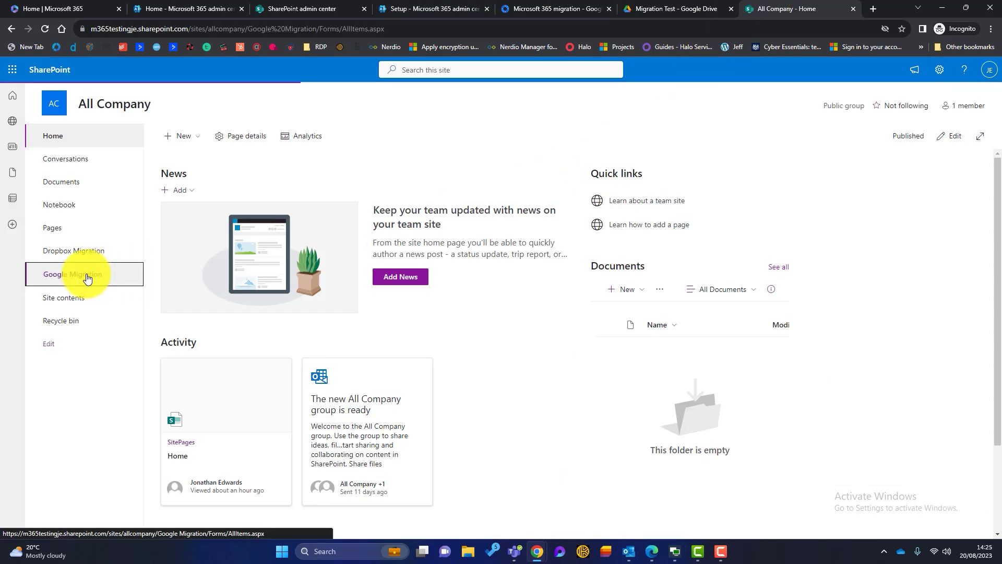